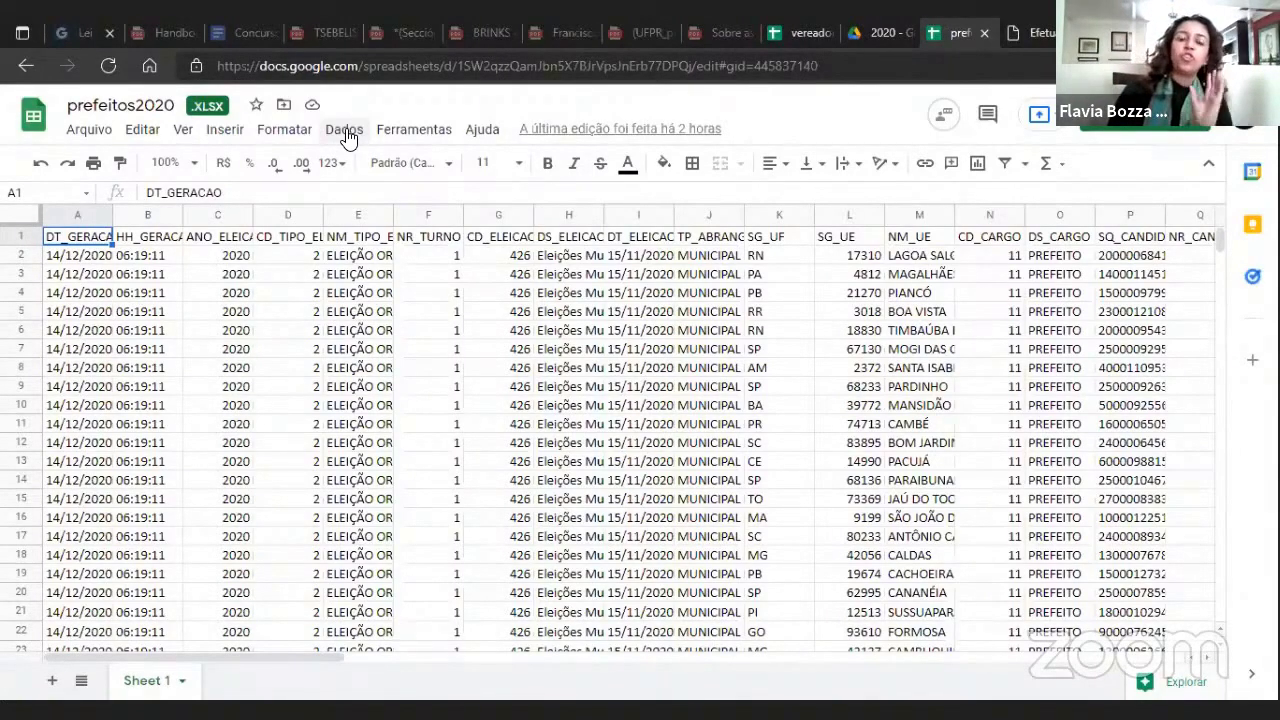
- Open Create pivot table for range 'Sheet 1'!A1:BK19469, placing it on a new sheet
click(344, 130)
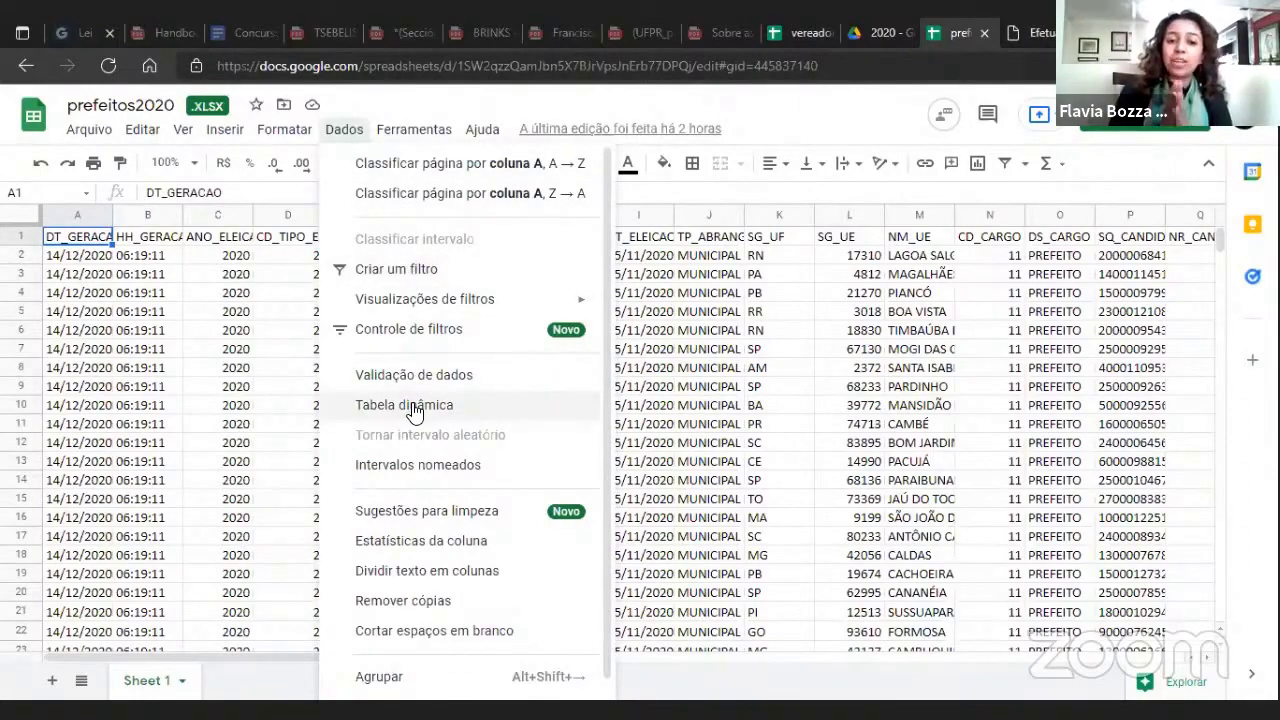
click(502, 414)
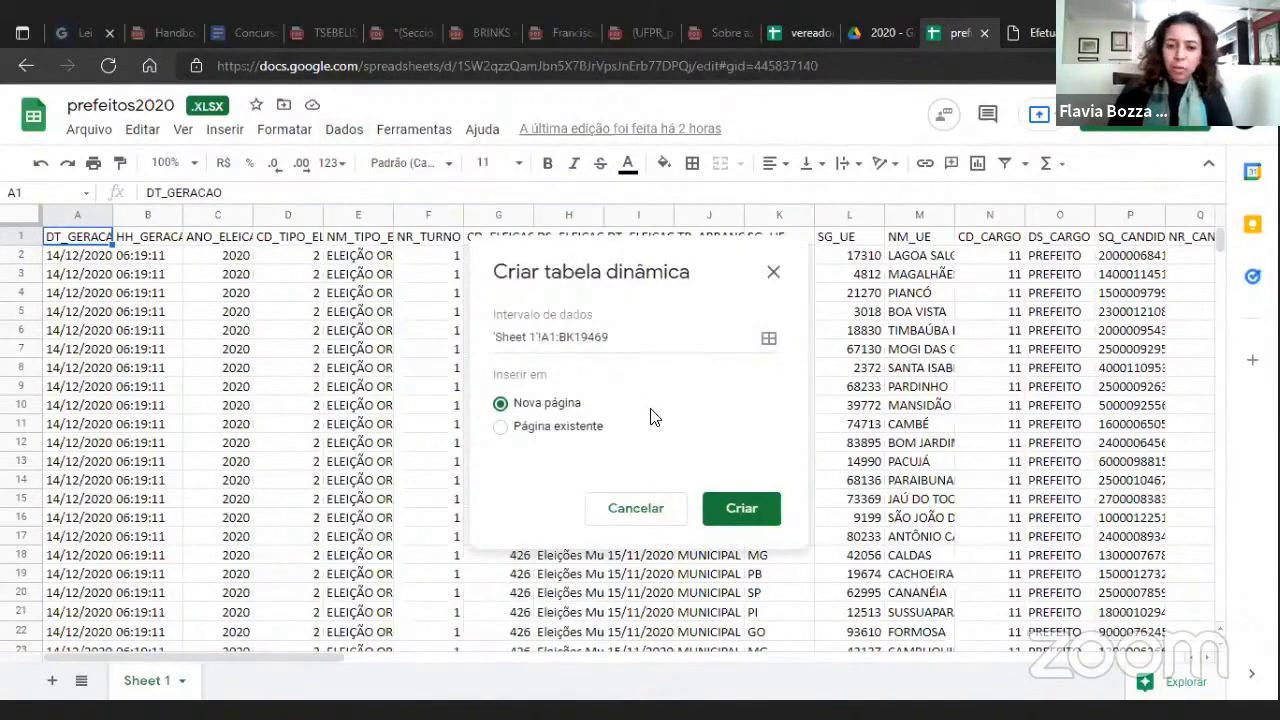
- Create the pivot table on a new sheet and group its rows by DS_COR_RACA
click(731, 512)
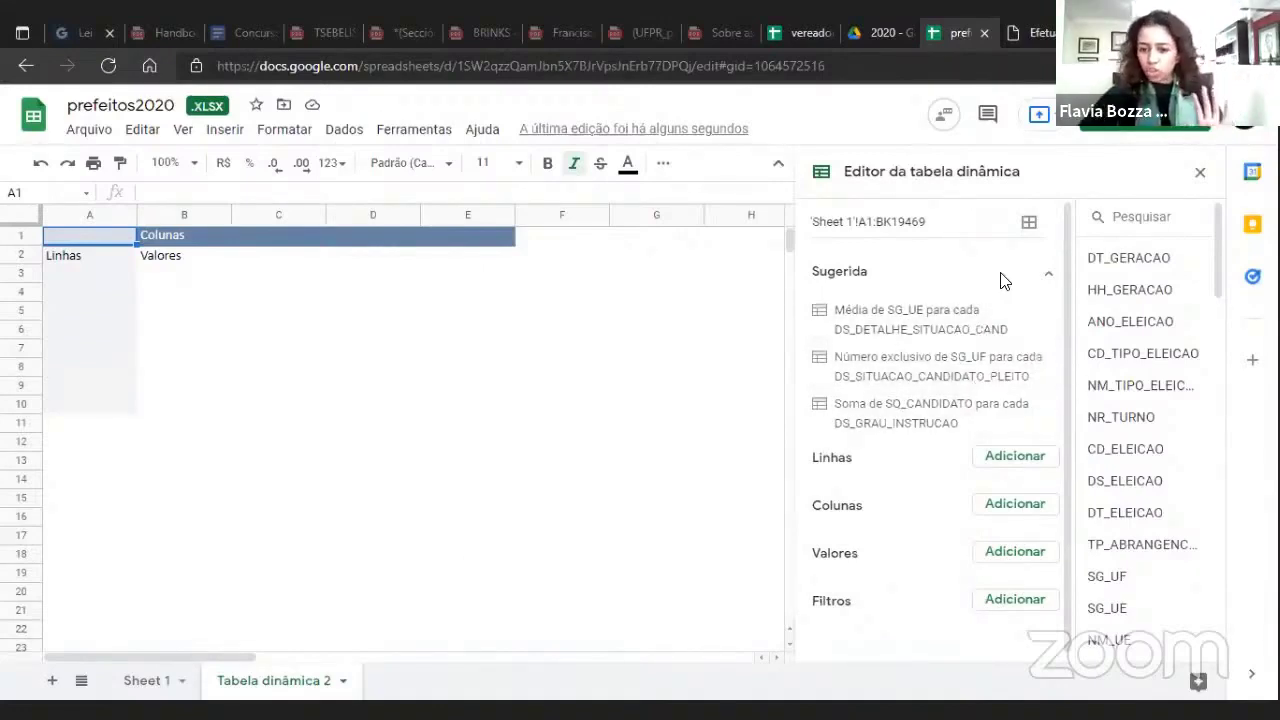
click(1015, 462)
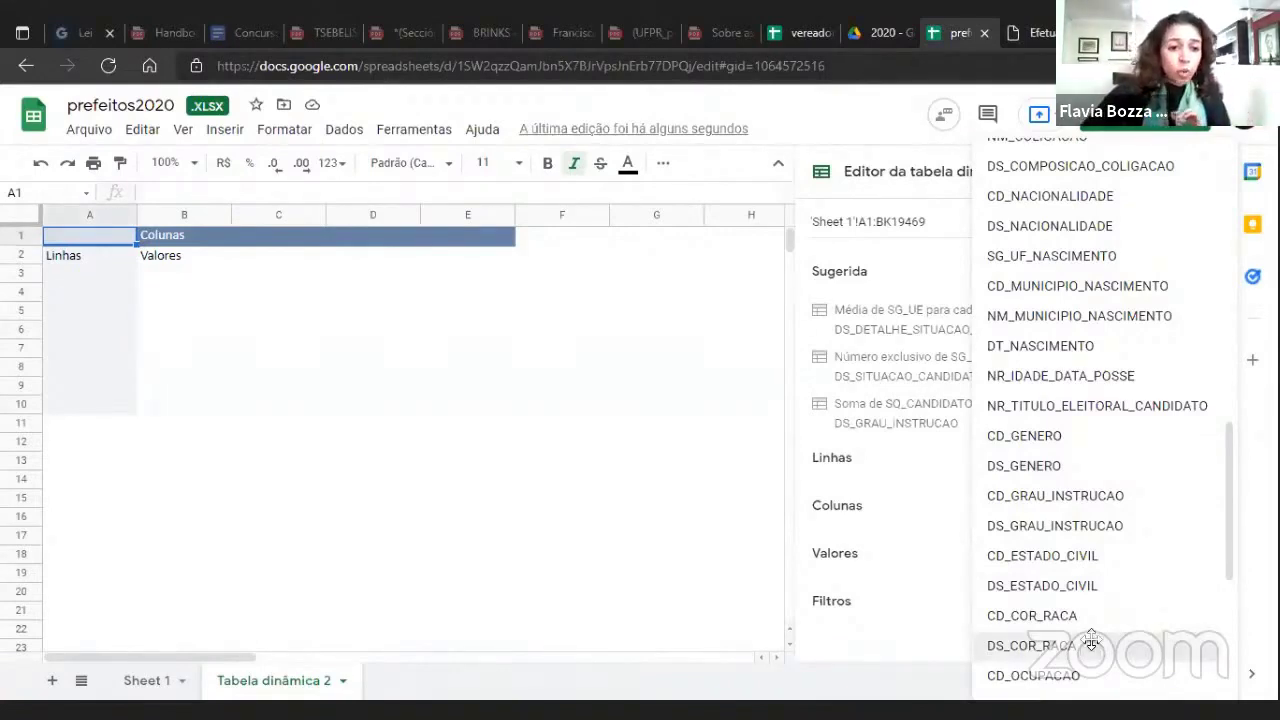
click(1094, 648)
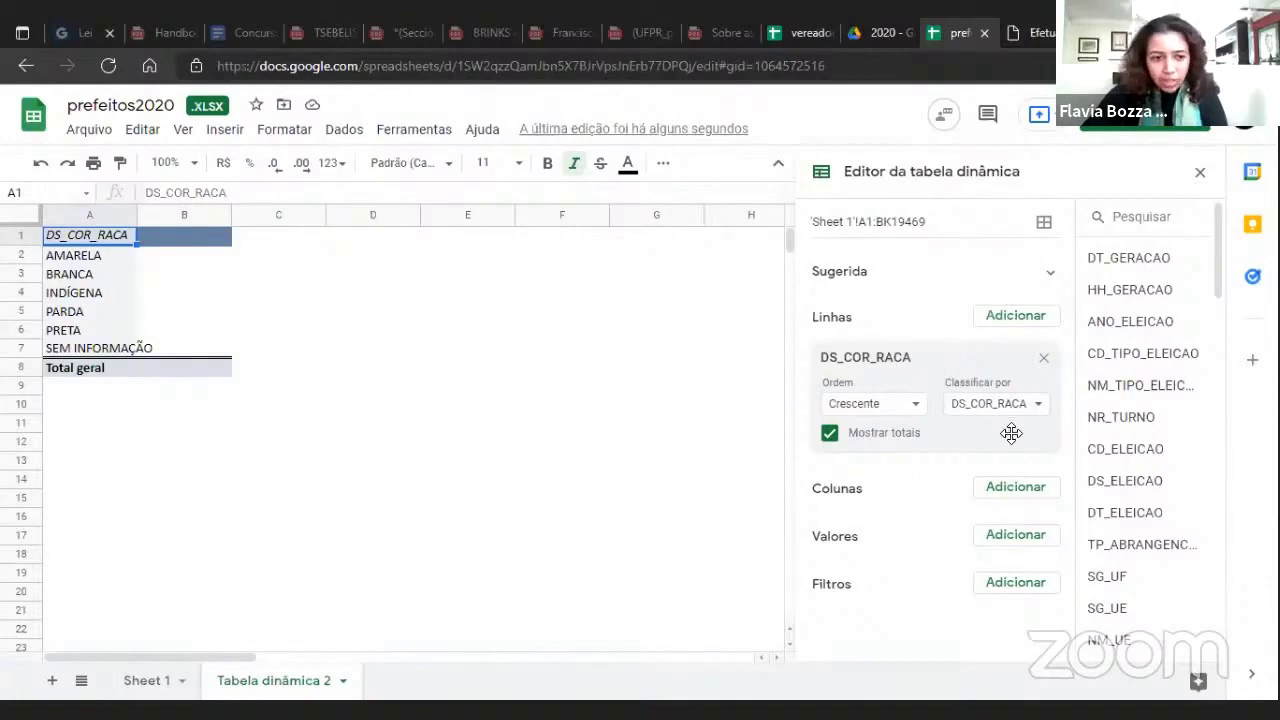
- Split the pivot columns by DS_GENERO into FEMININO and MASCULINO
click(1010, 495)
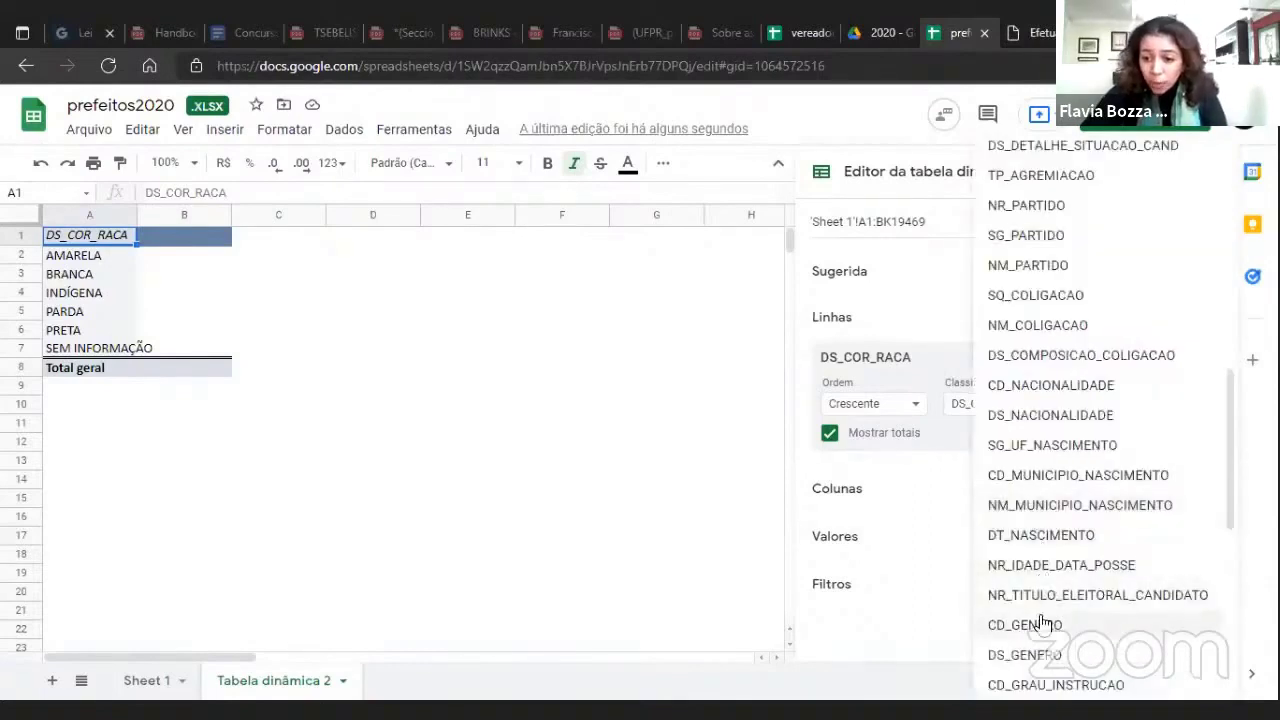
click(1052, 658)
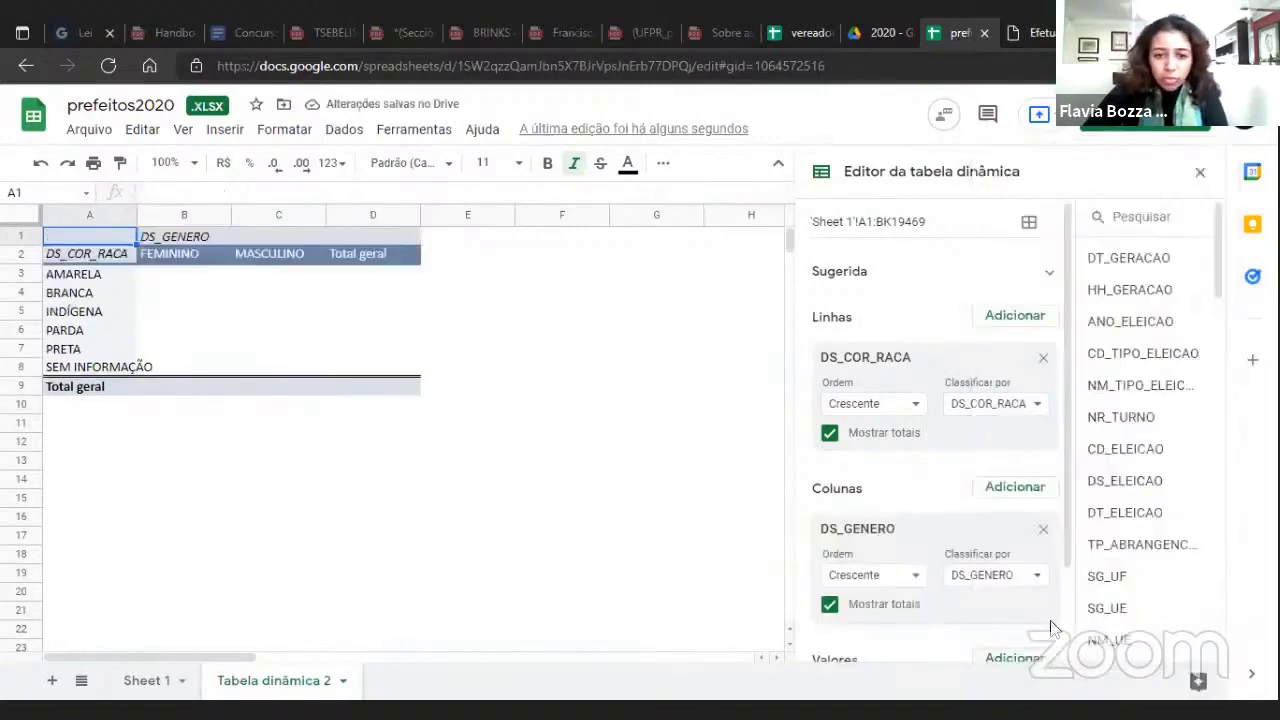
drag(1066, 540, 1072, 640)
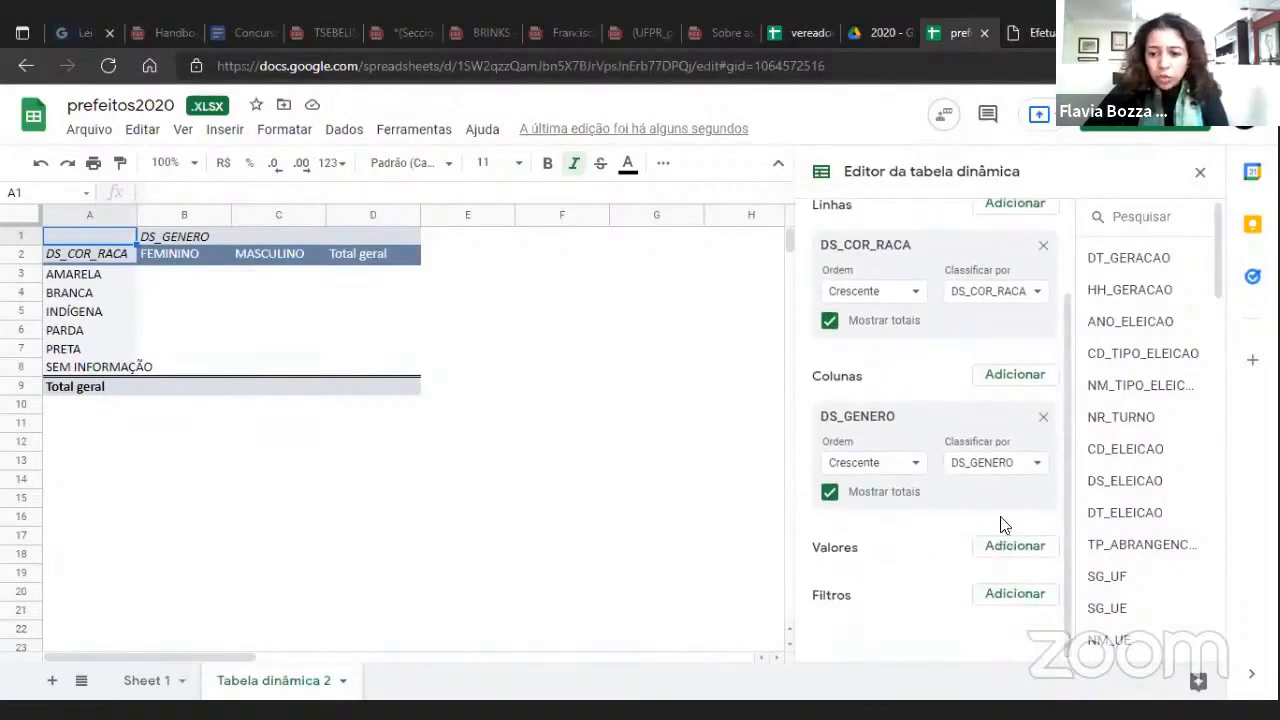
- Add DS_COR_RACA as values counted with COUNTA, totalling 19468 candidates
click(1014, 547)
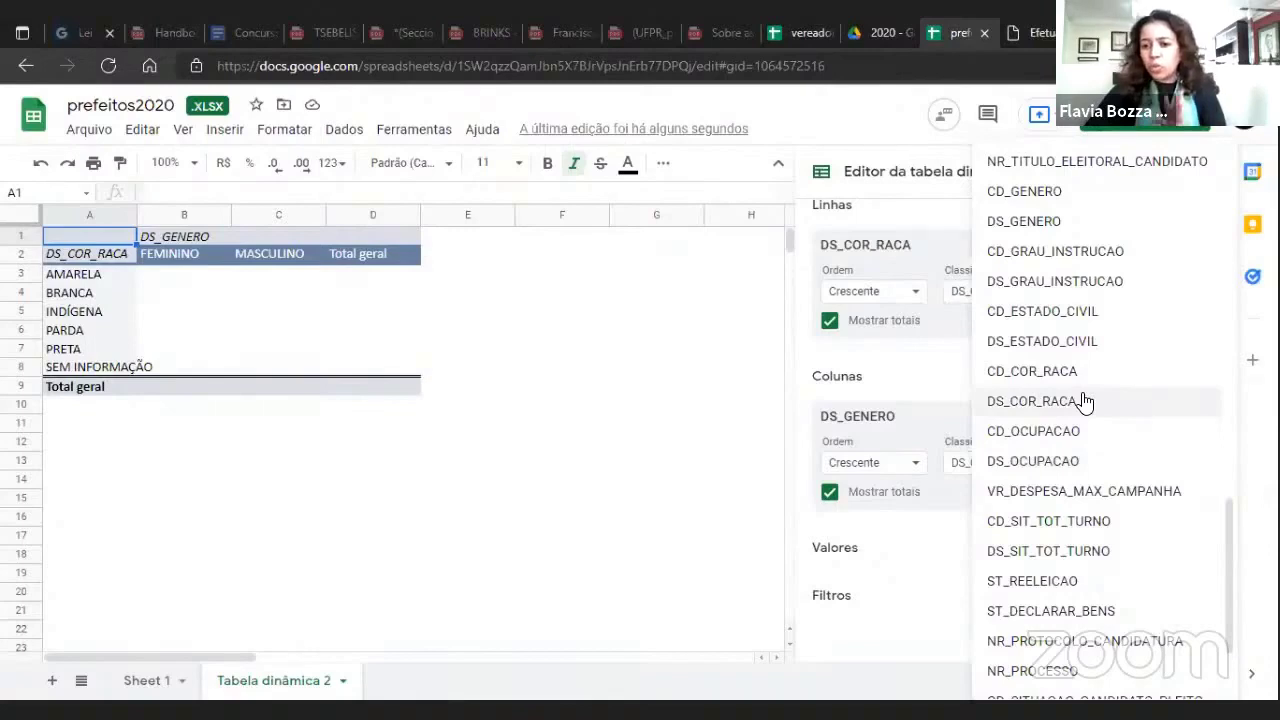
click(1085, 401)
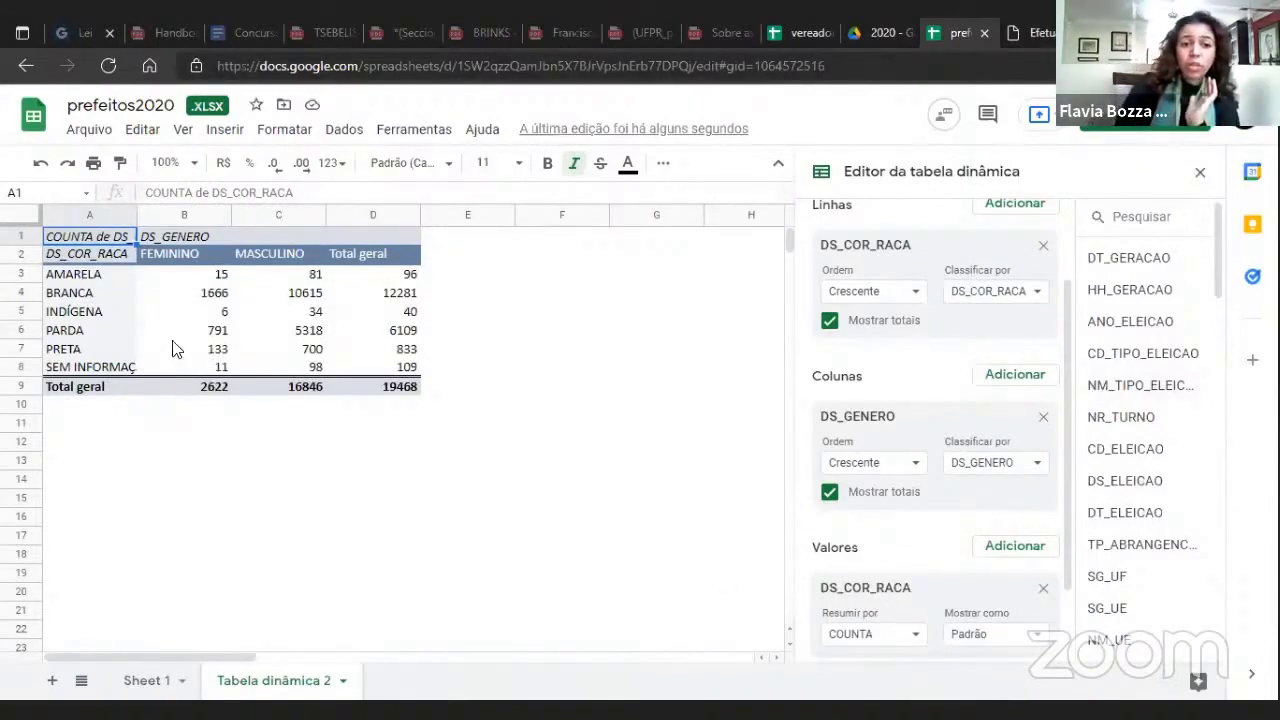
click(919, 636)
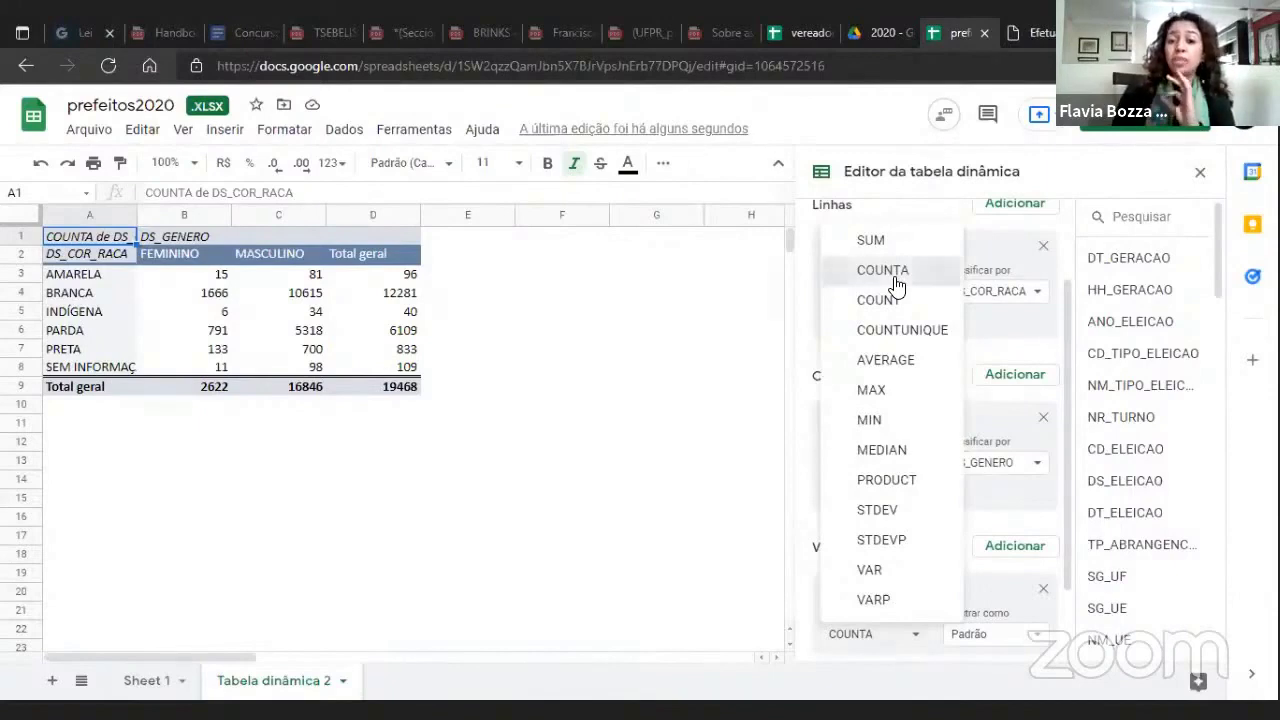
click(894, 283)
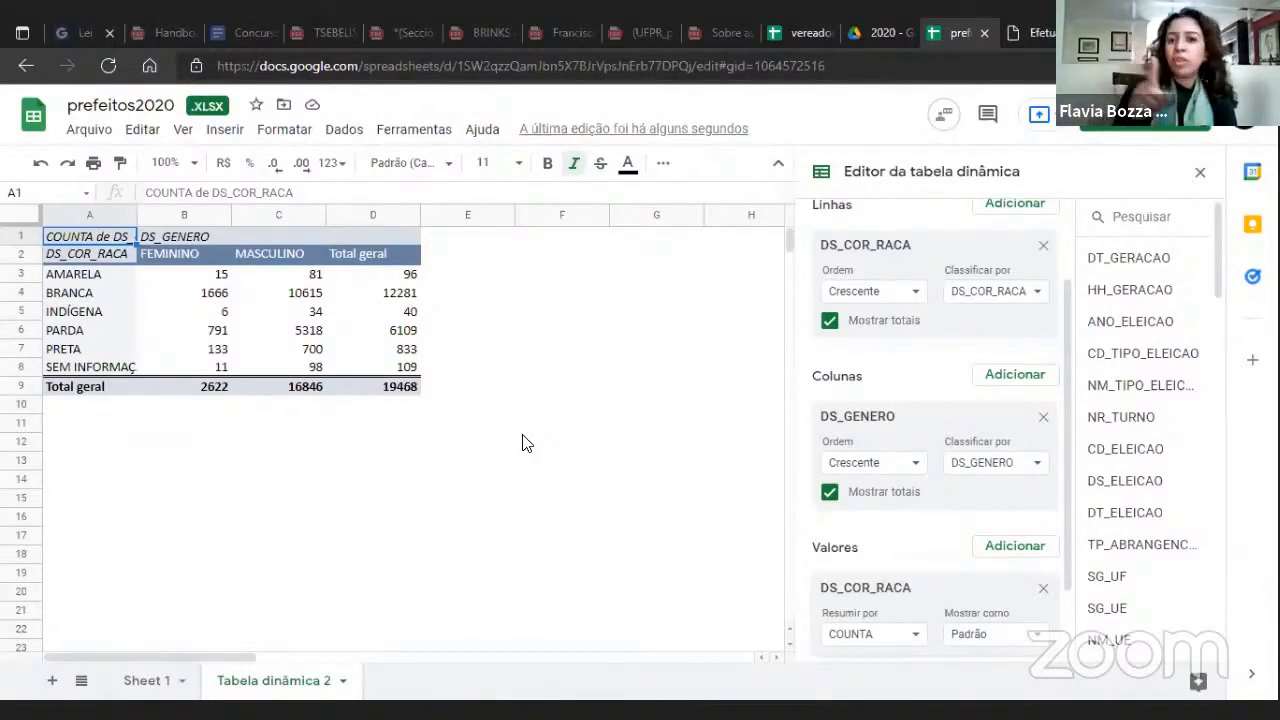
click(987, 645)
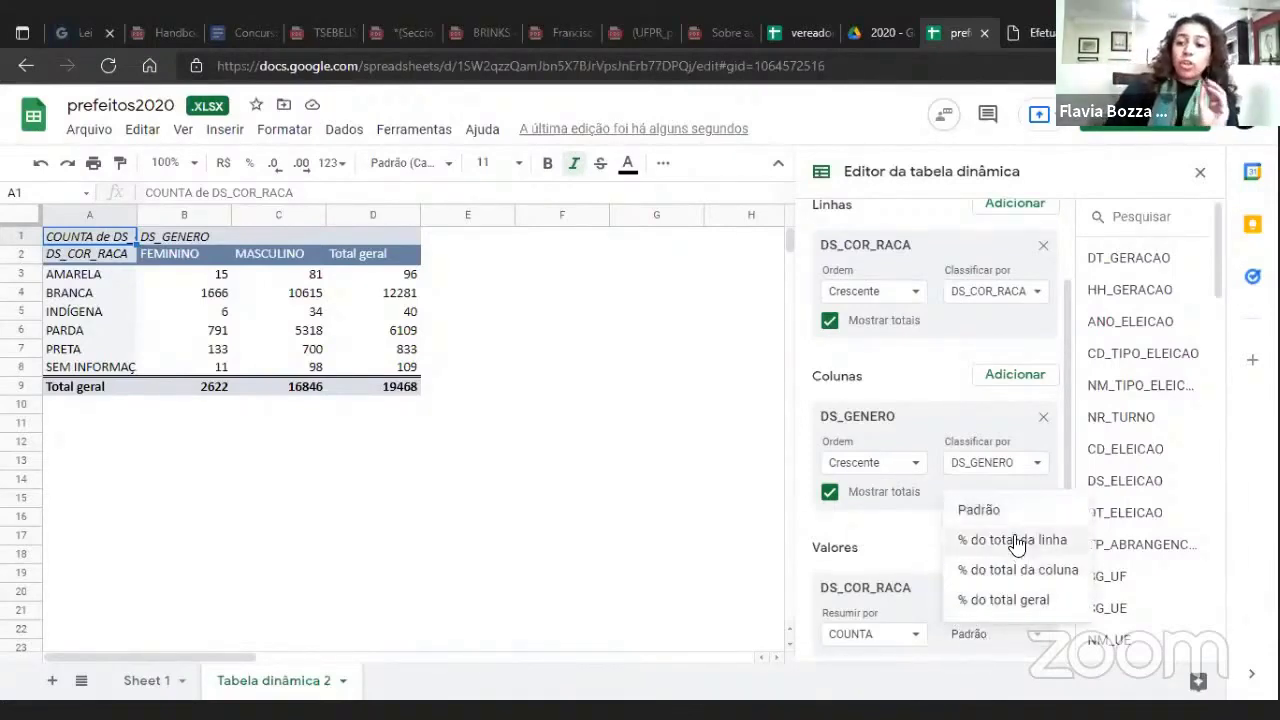
click(843, 588)
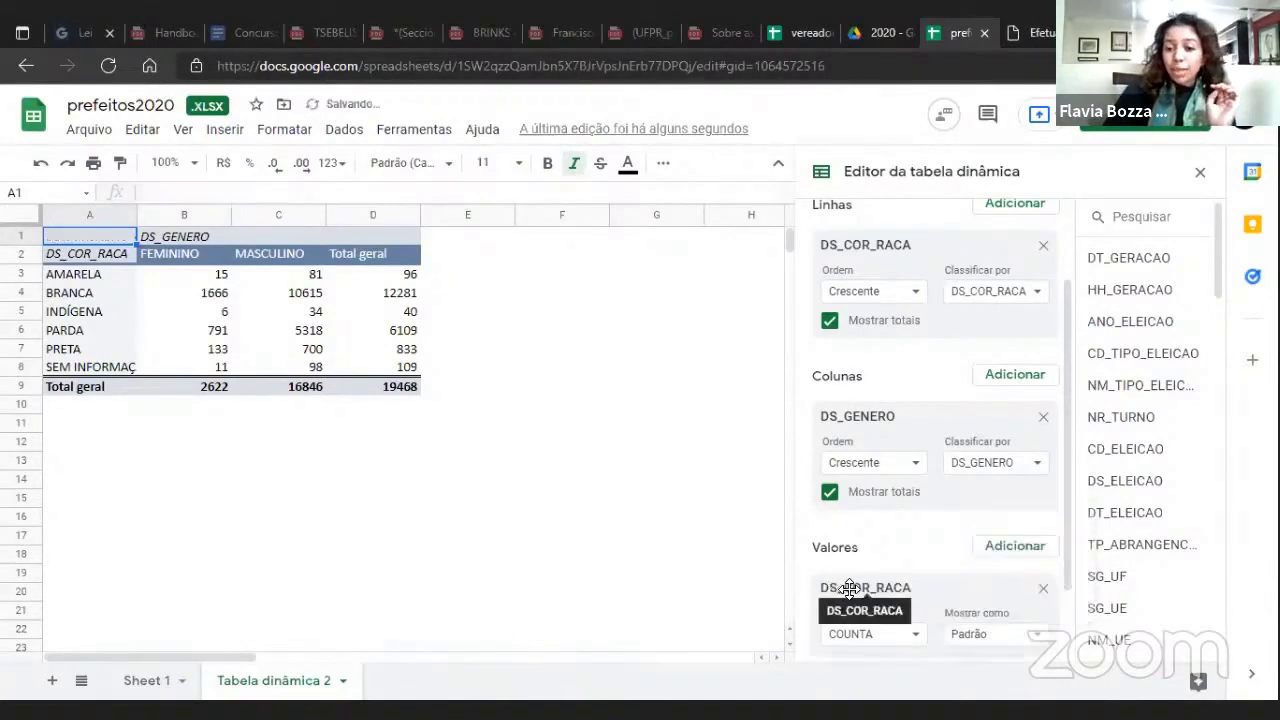
click(977, 636)
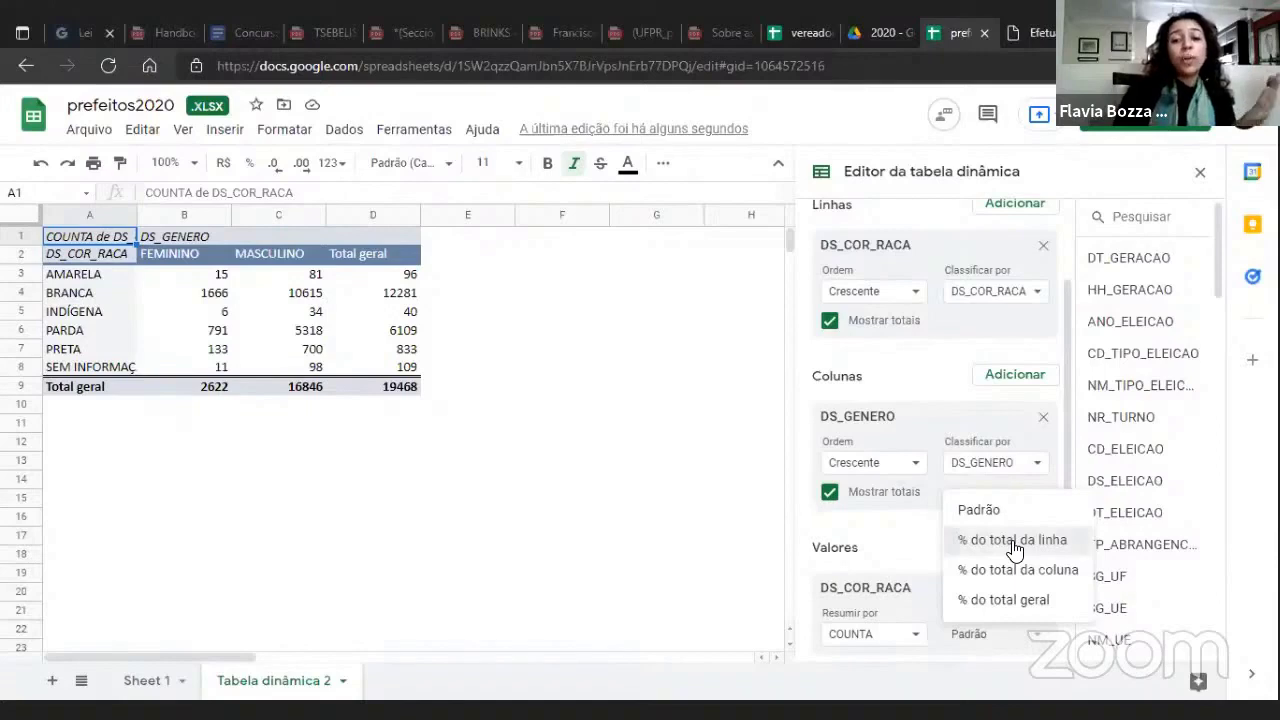
- Show the pivot values as % of row total, giving 13,47% women and 86,53% men overall
click(1014, 545)
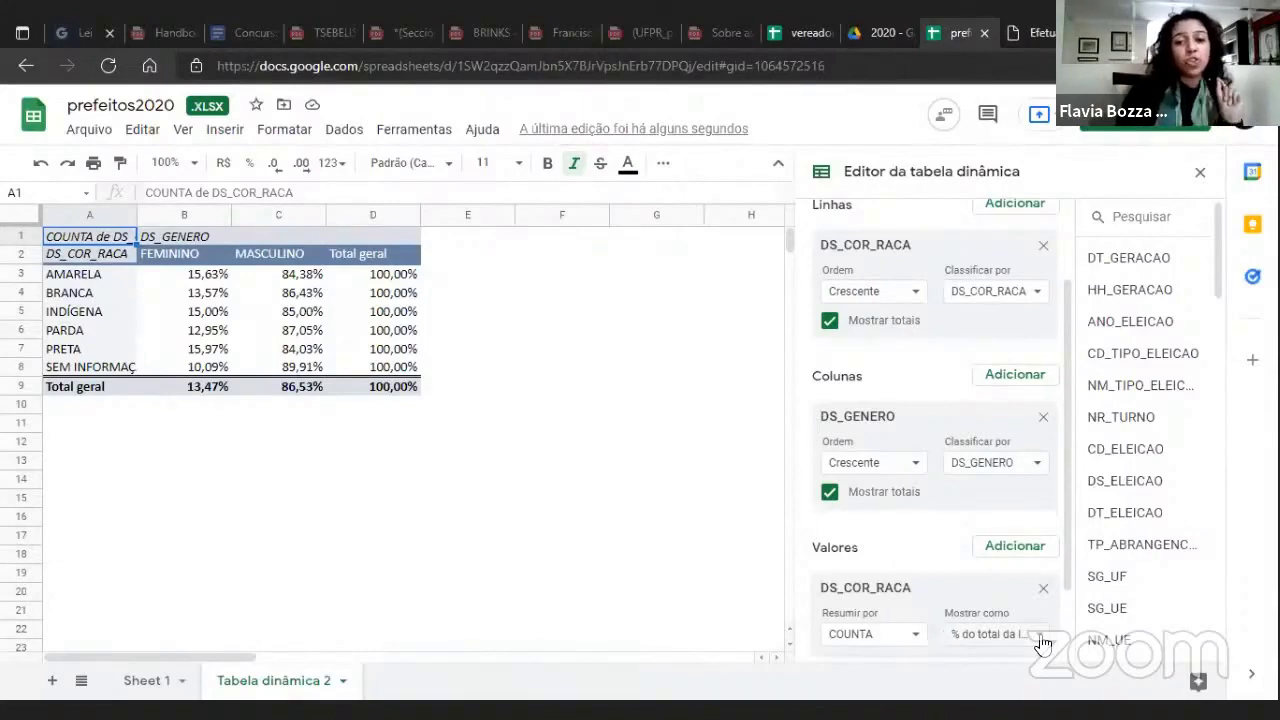
click(1040, 634)
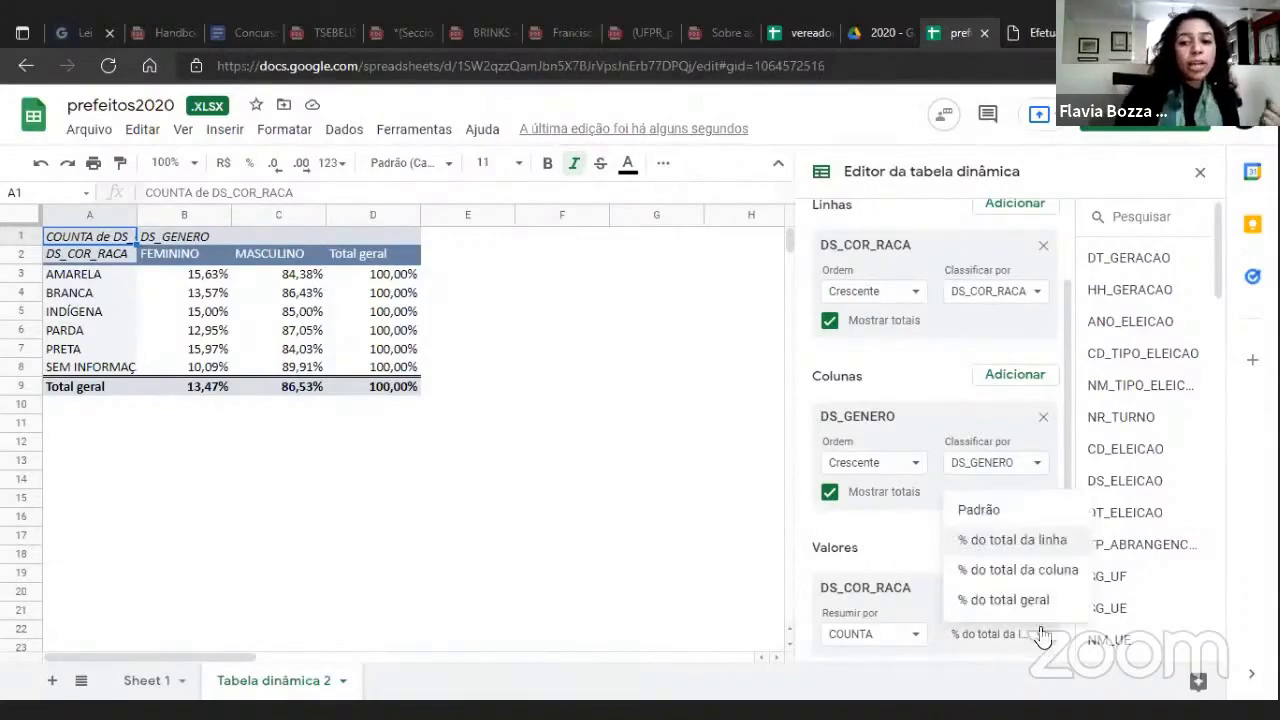
- Switch the values to % of column total, each gender column summing to 100%
click(1033, 570)
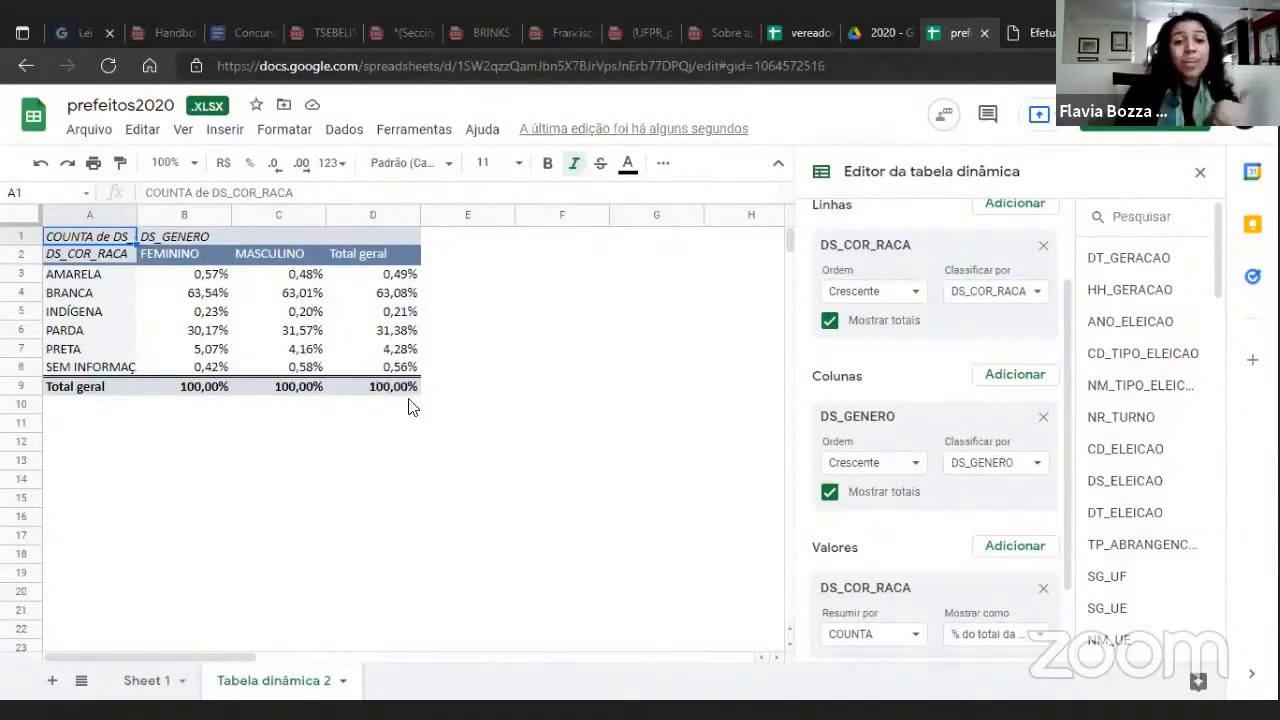
click(993, 645)
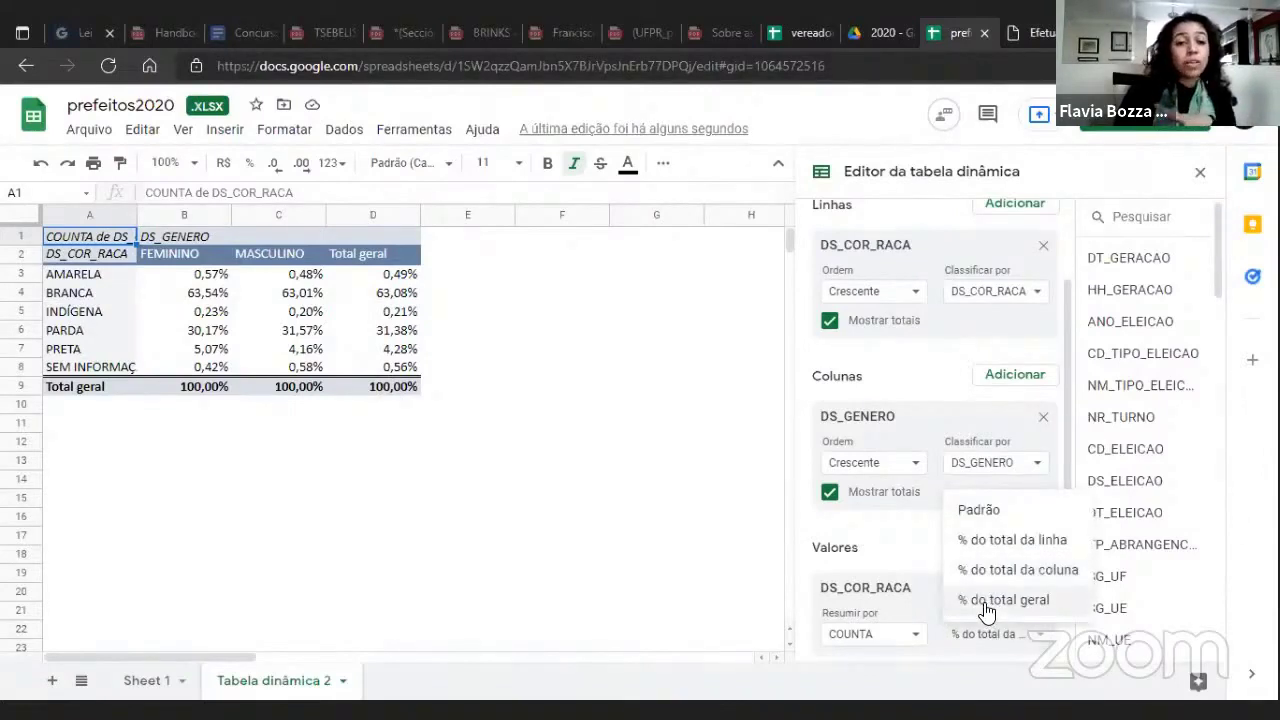
- Display the values as % of grand total, with BRANCA at 63,08% overall
click(986, 604)
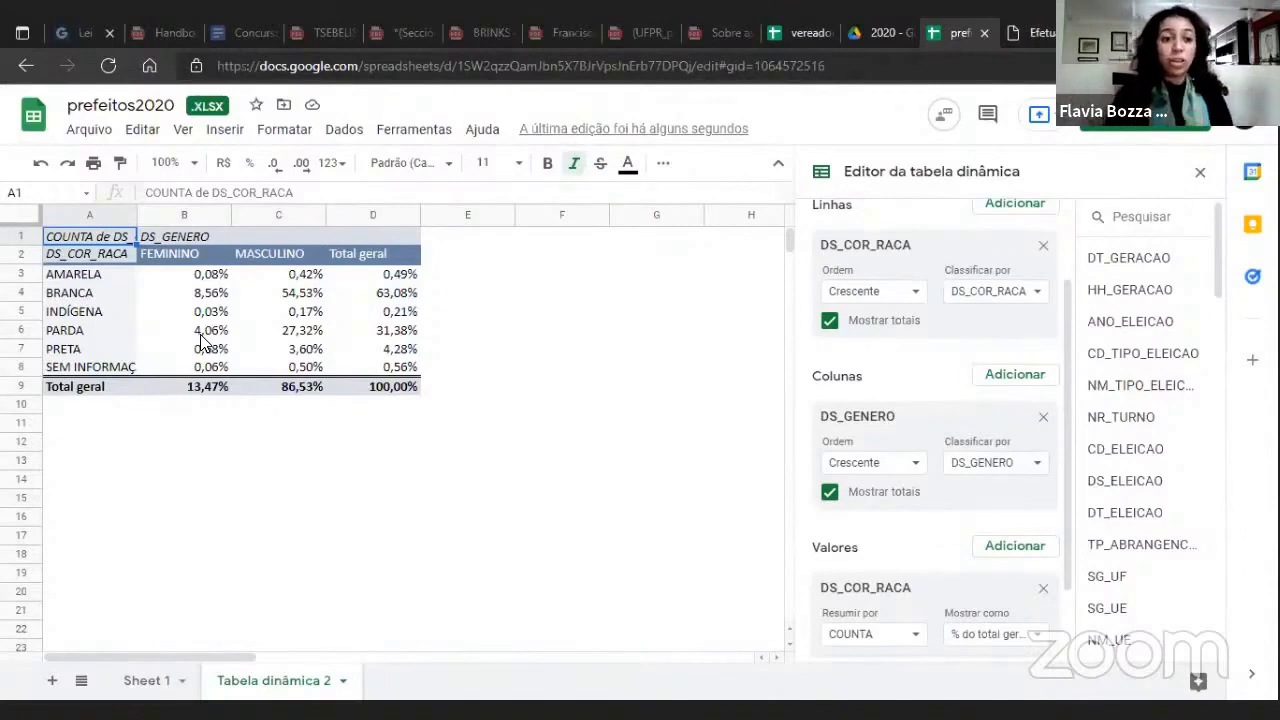
- Write 'Lê-se que 4% das candidaturas totais é de mulheres pardas' in cell A12
click(55, 438)
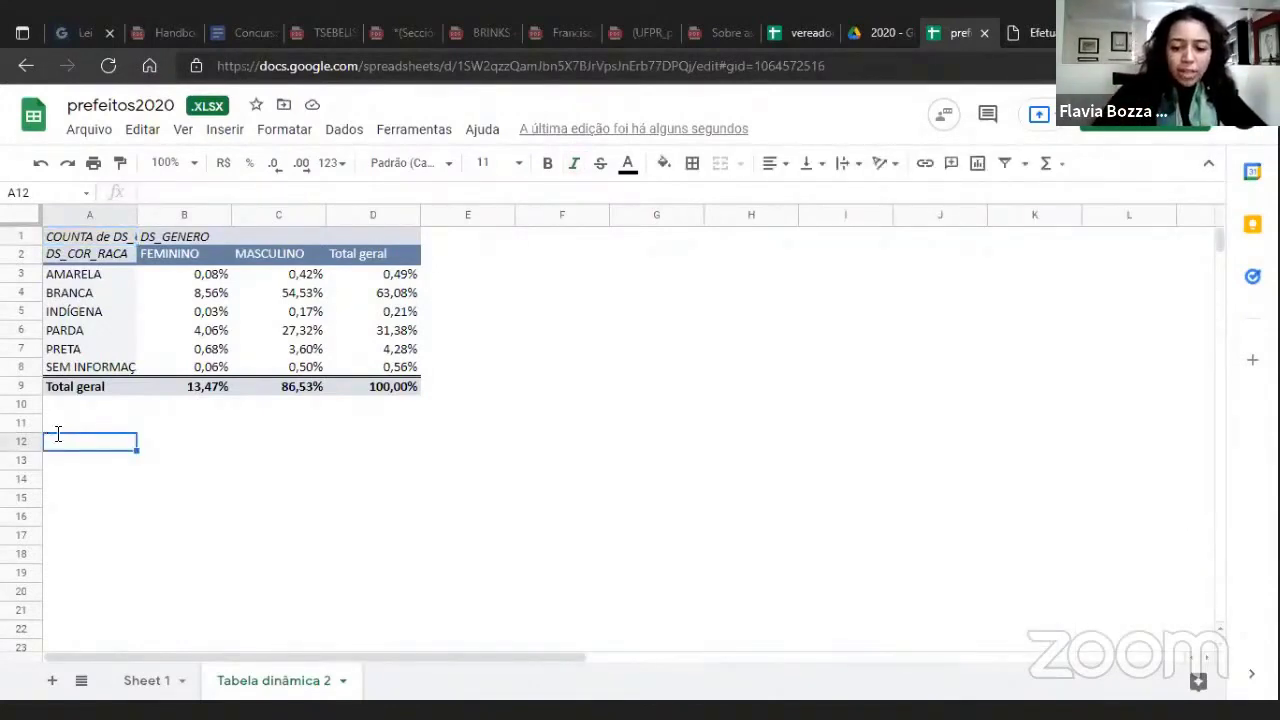
text(Lê-se )
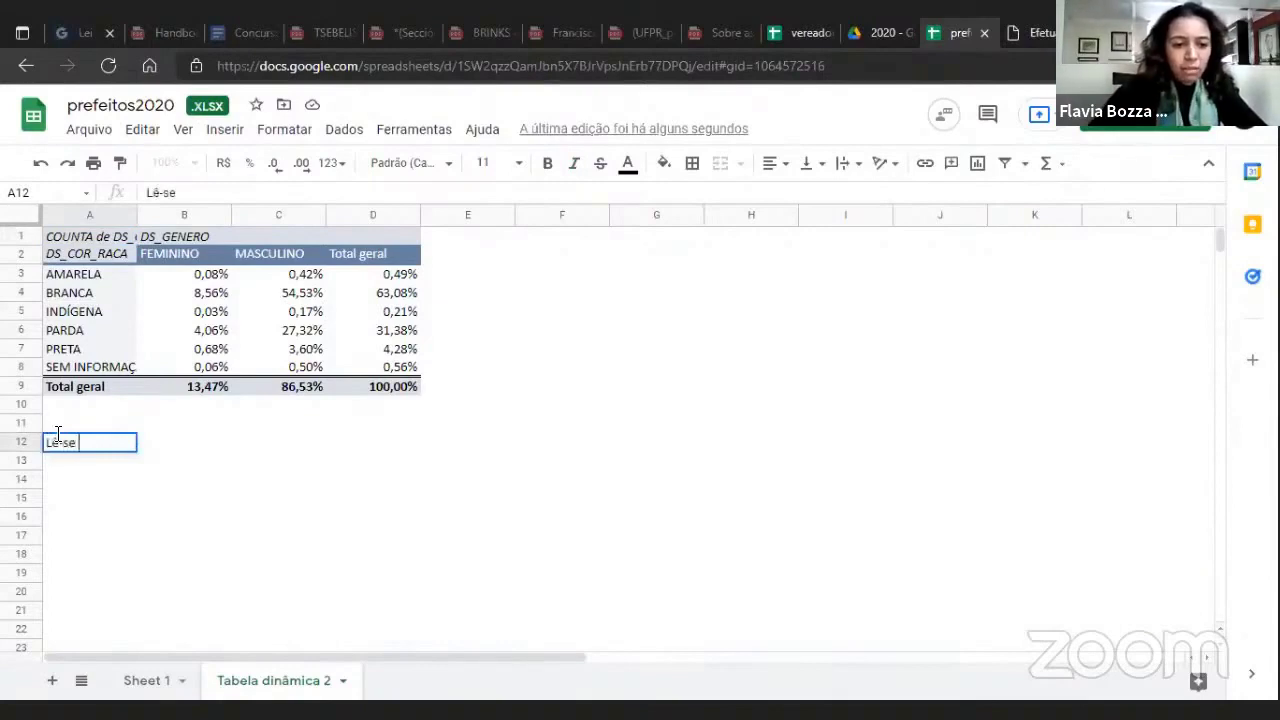
text(que )
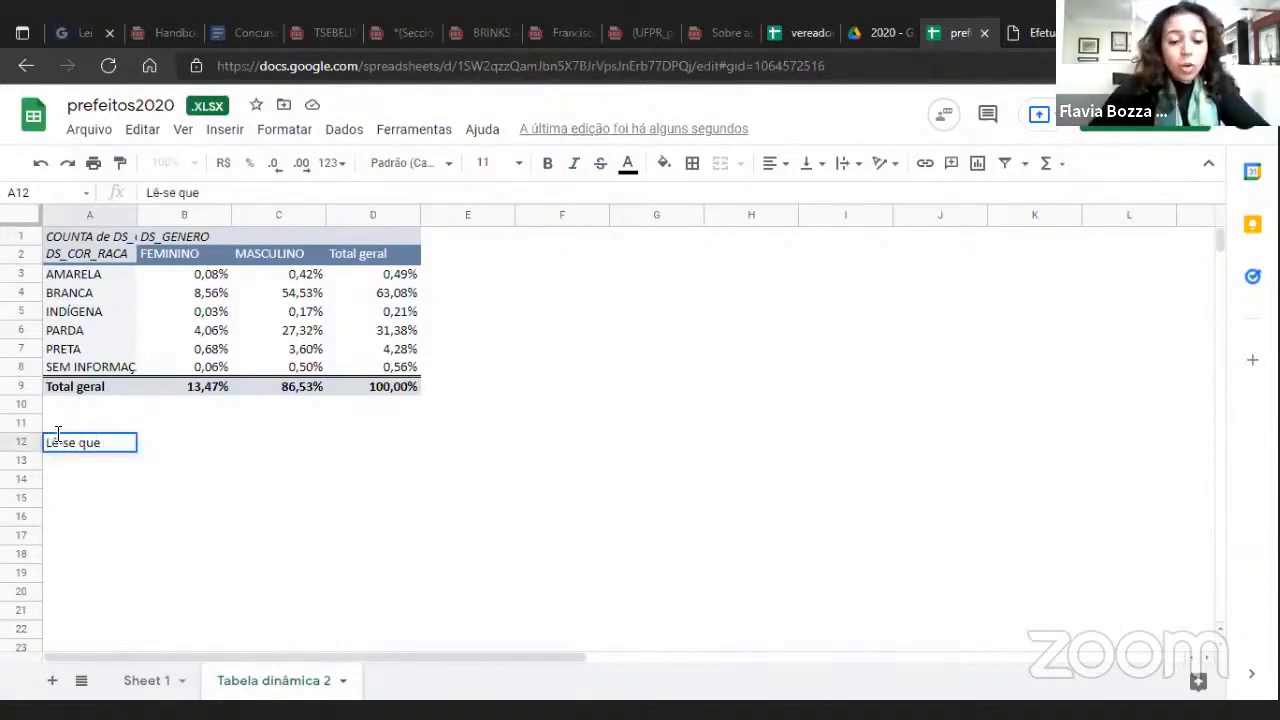
text(4% das cand)
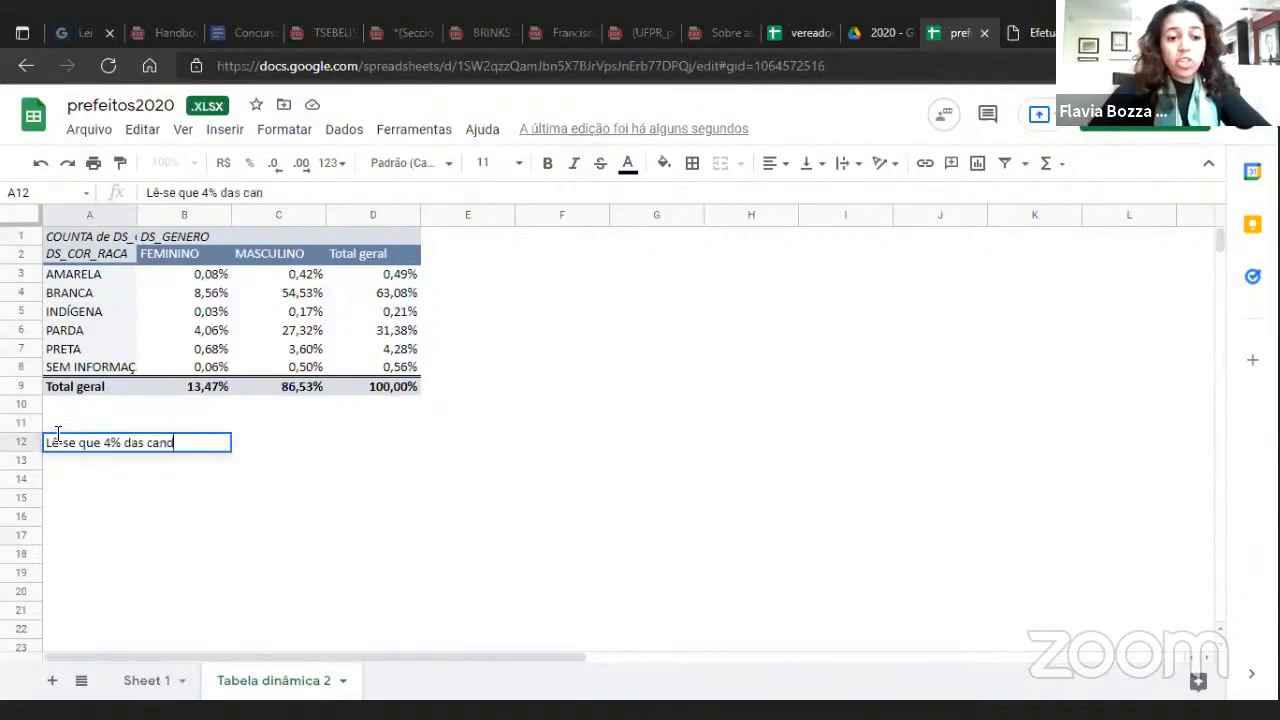
text(idatura)
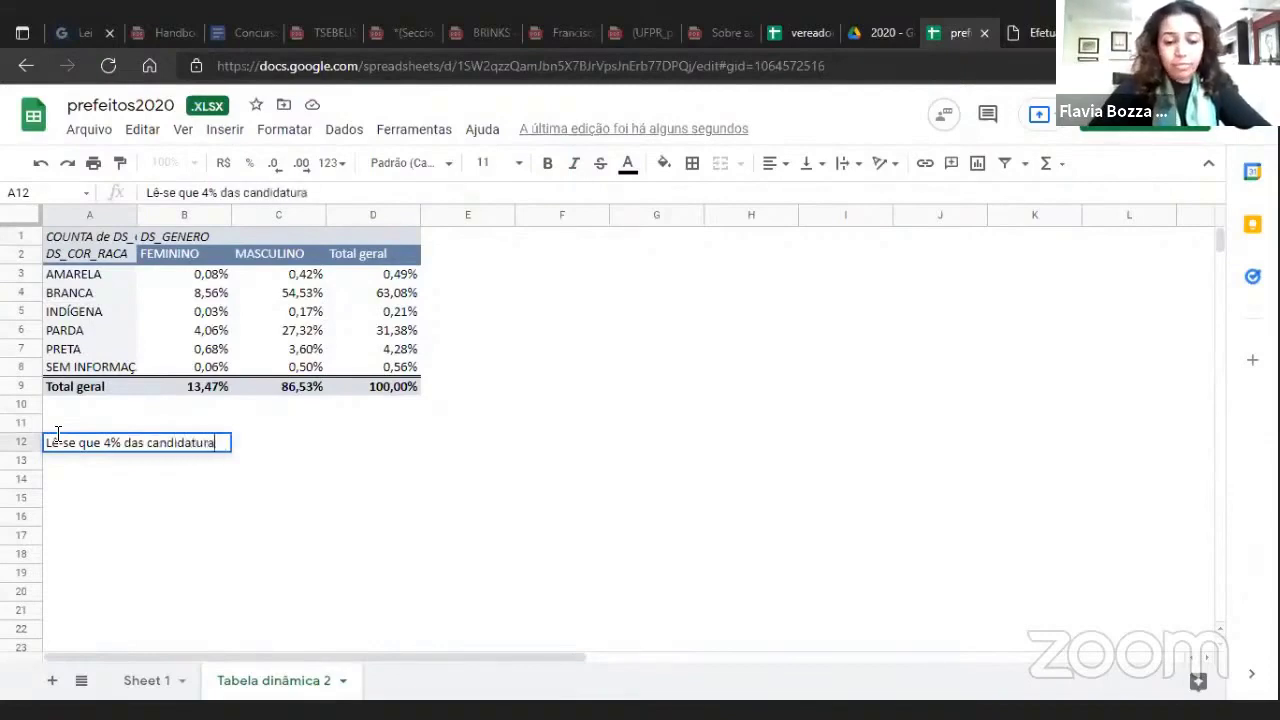
text(s totais)
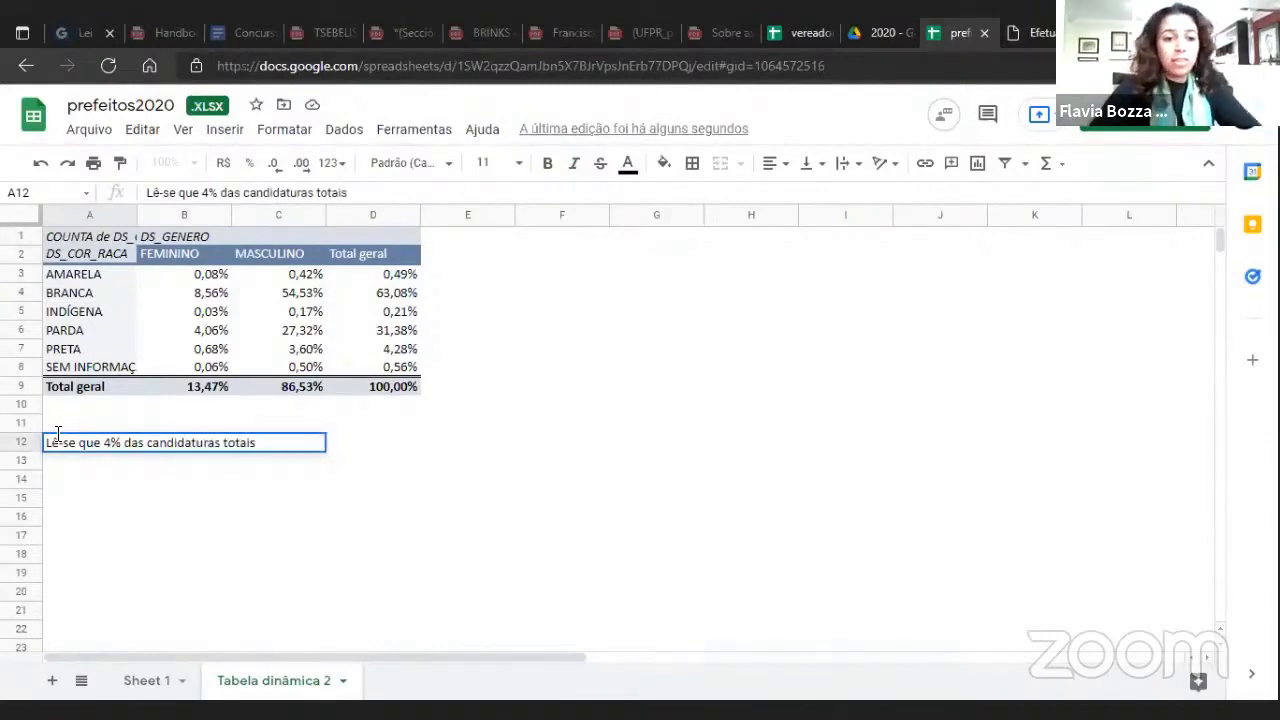
text( é de)
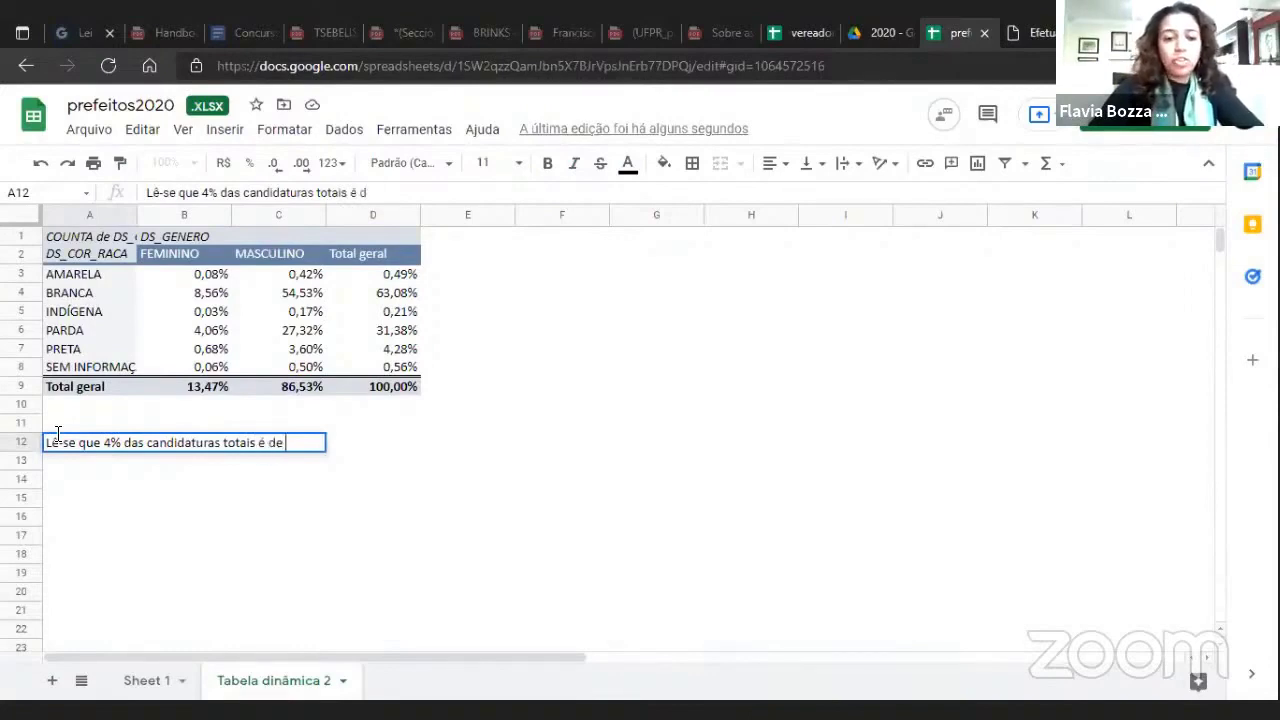
text( mulheres p)
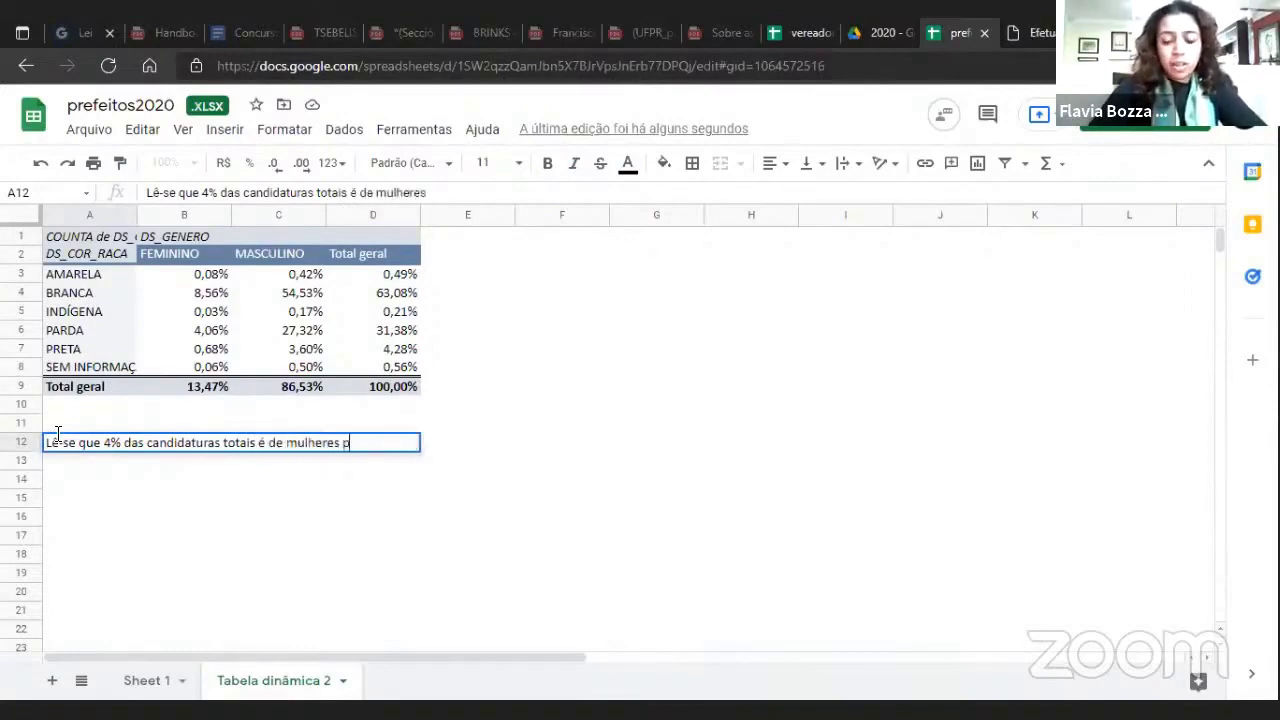
text(ardas)
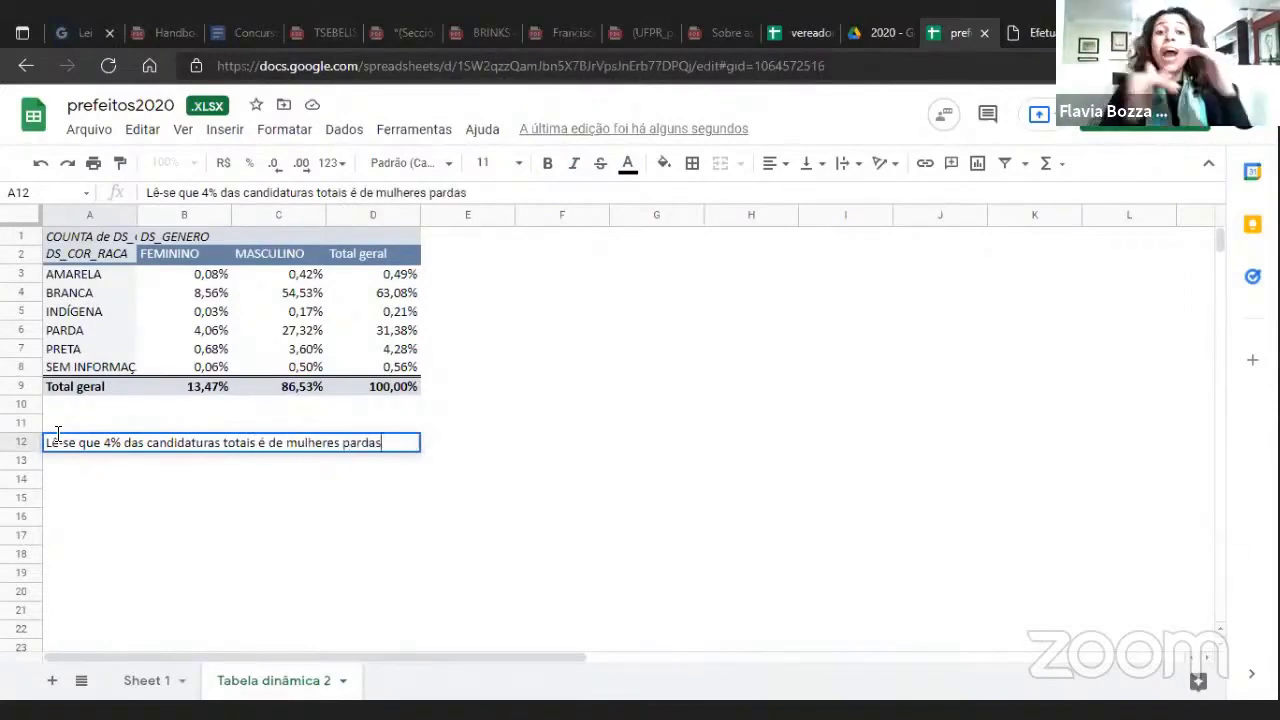